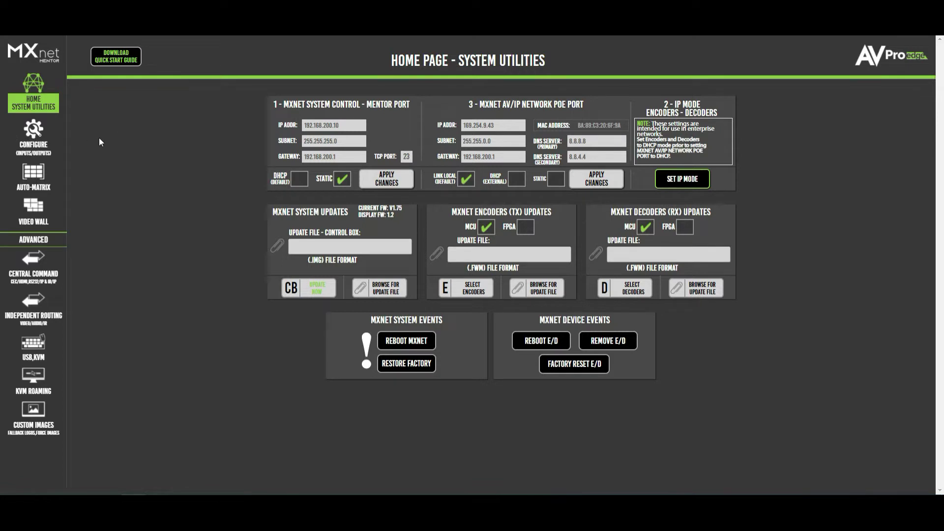
Open Configure to list encoders 02B2D8ECA7ED, Foxtel and DVD with their EDID settings.
left_click(31, 131)
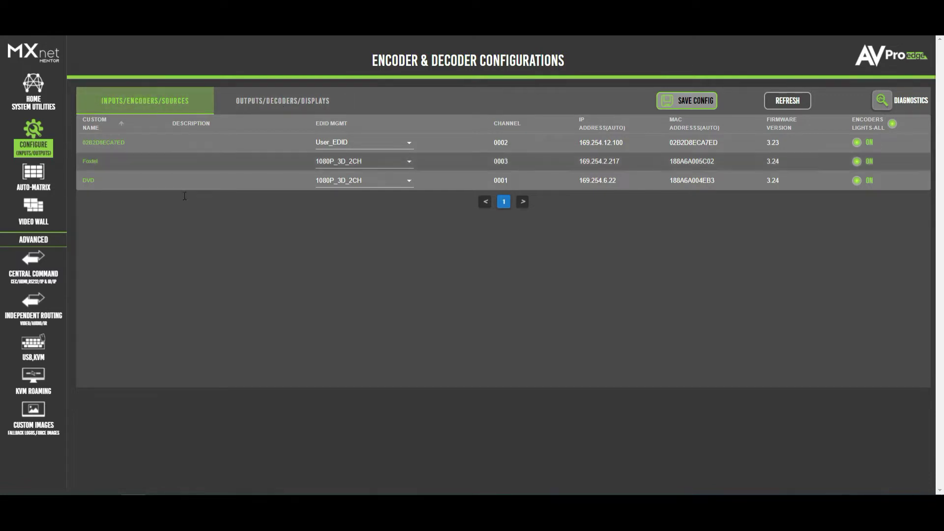
Browse the encoder inputs list and the decoder and display outputs list.
left_click(144, 102)
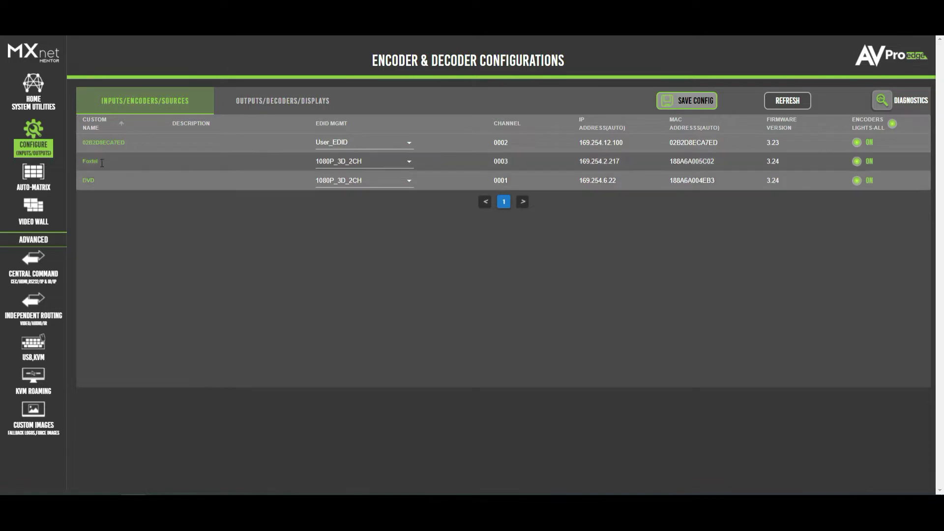
left_click(120, 144)
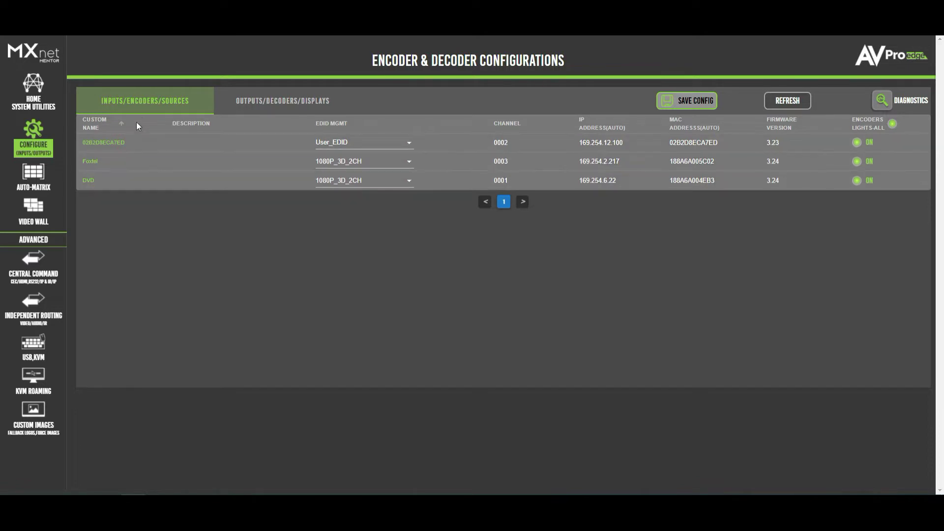
left_click(256, 103)
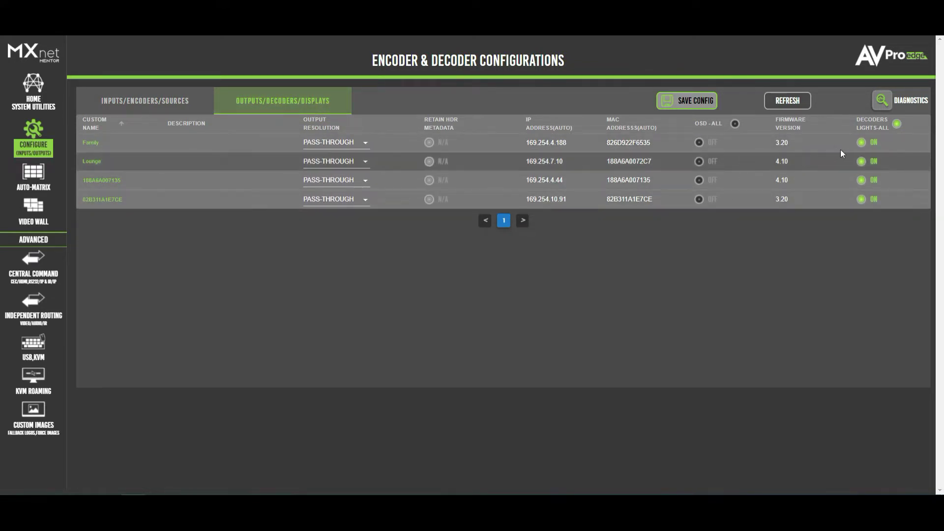
Check the encoder connection diagnostics, then bring up the Auto-Matrix page.
left_click(98, 98)
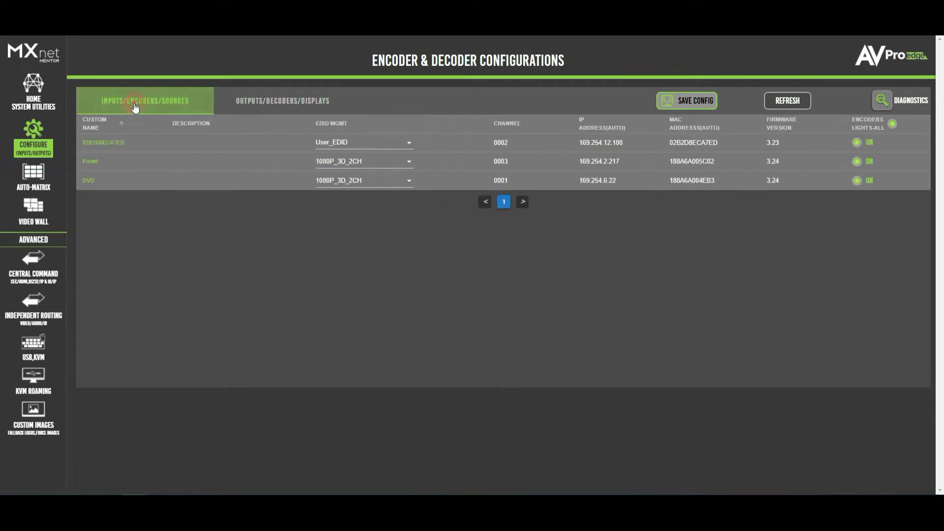
left_click(881, 99)
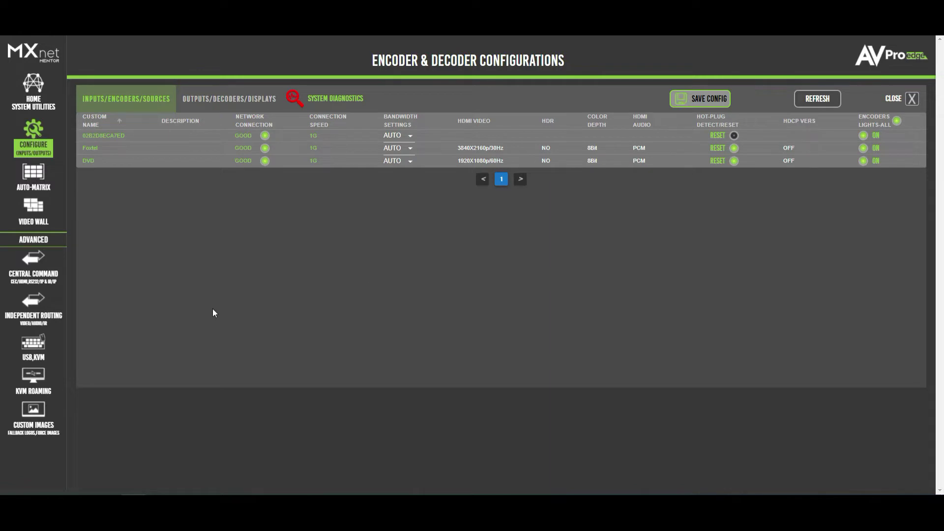
left_click(32, 176)
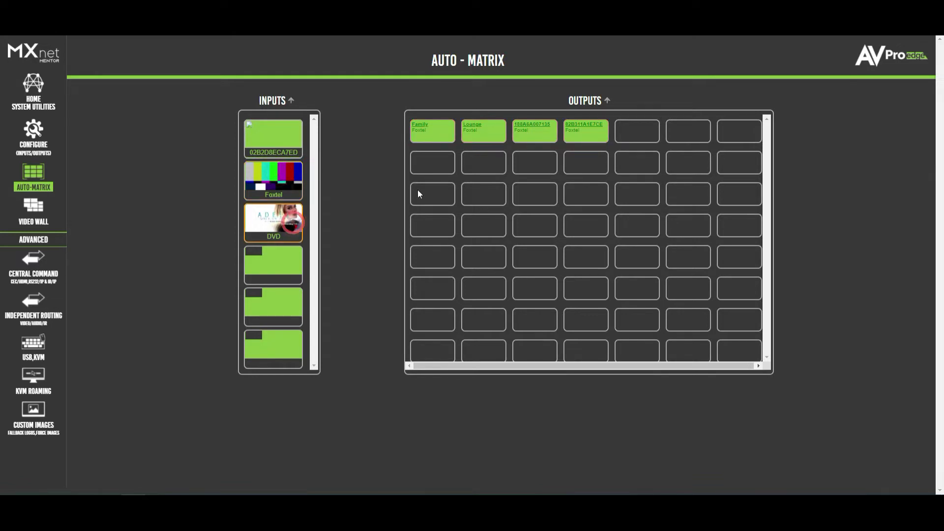
Route DVD to the Lounge and 188A6A007135 outputs on the Auto-Matrix.
left_click(479, 131)
left_click(522, 142)
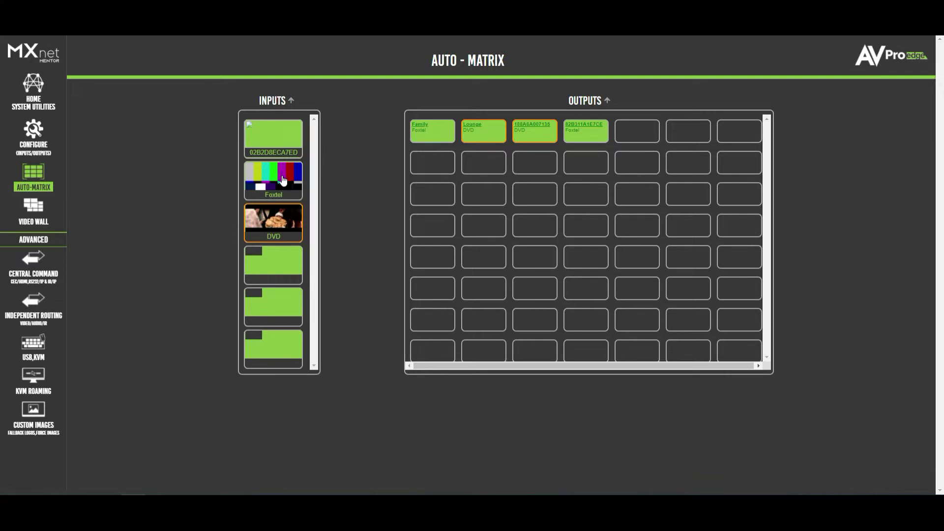
left_click(33, 212)
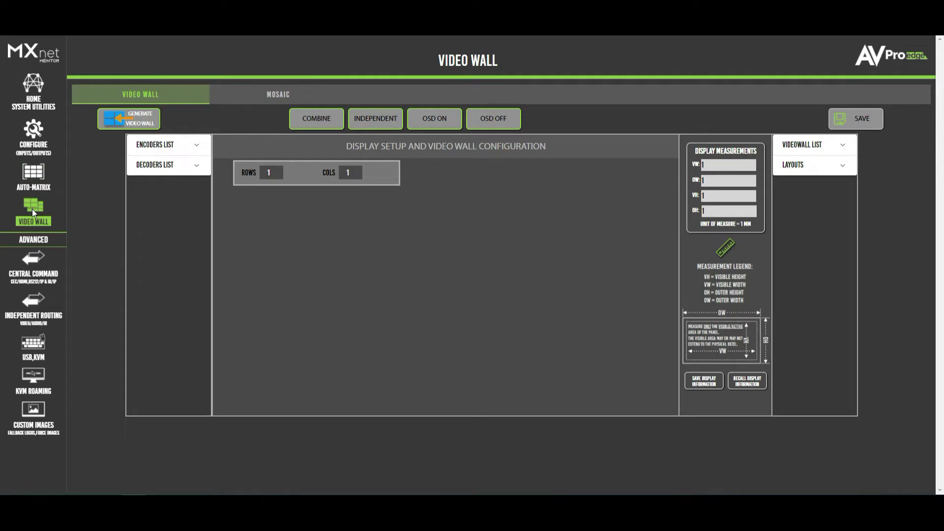
Set the video wall to 2 rows by 2 columns and review the Mosaic layout.
left_click(268, 173)
left_click(270, 173)
type("2")
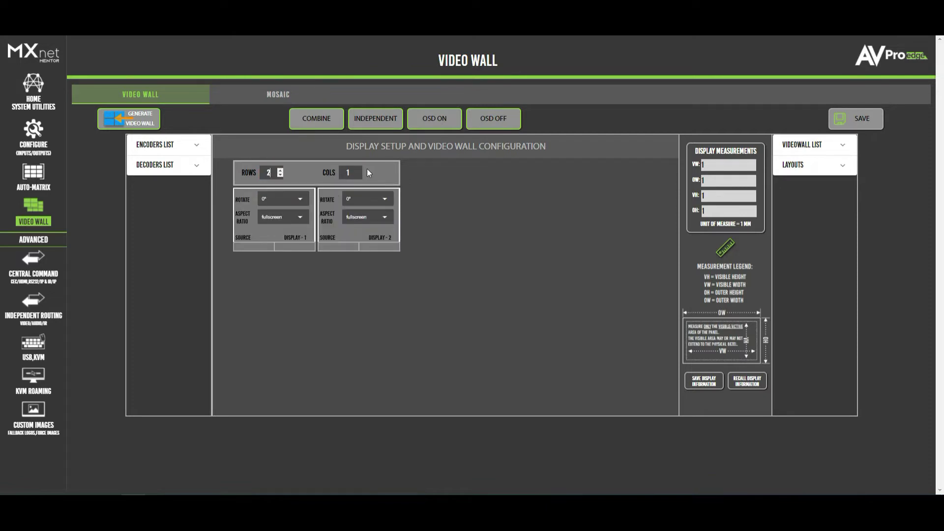
left_click(351, 173)
key("BackSpace")
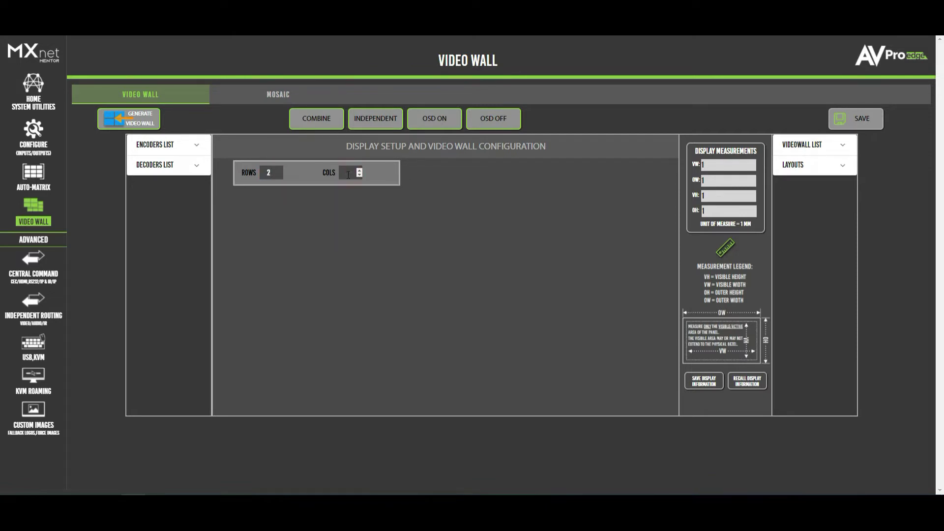
type("2")
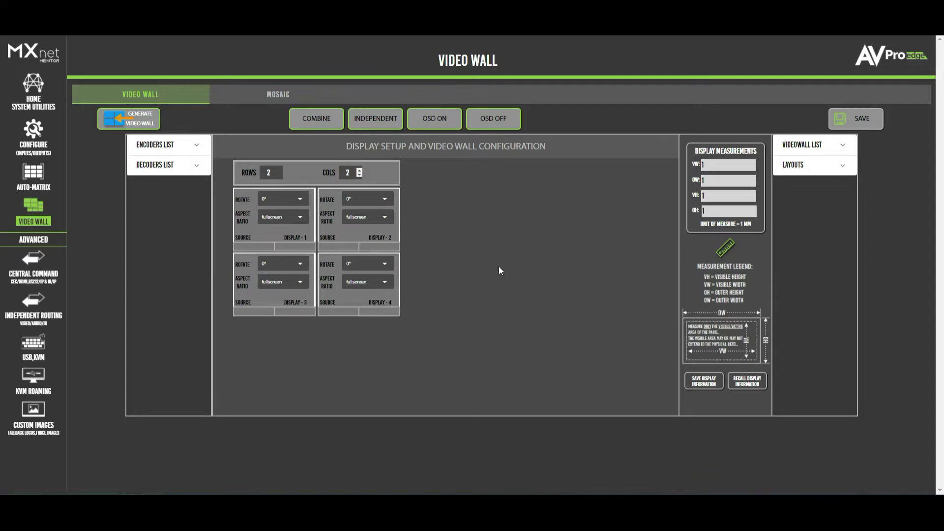
left_click(280, 95)
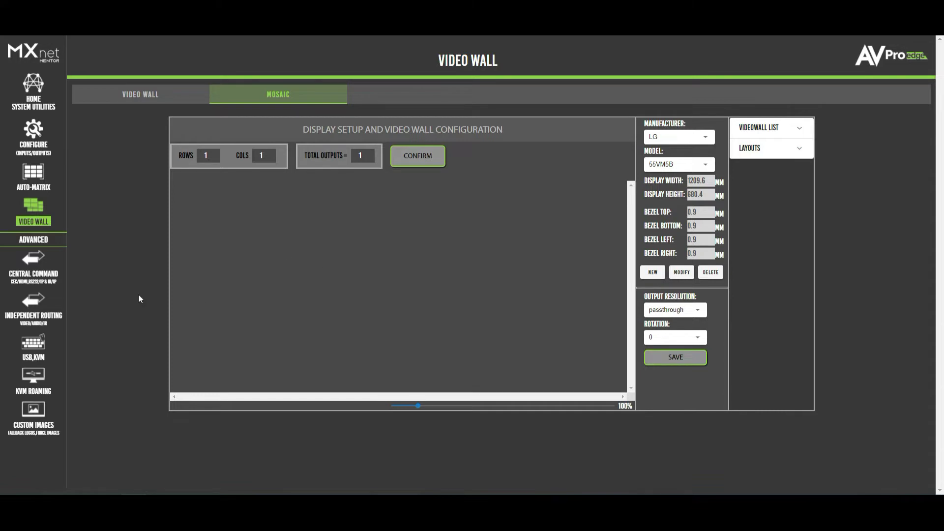
left_click(32, 263)
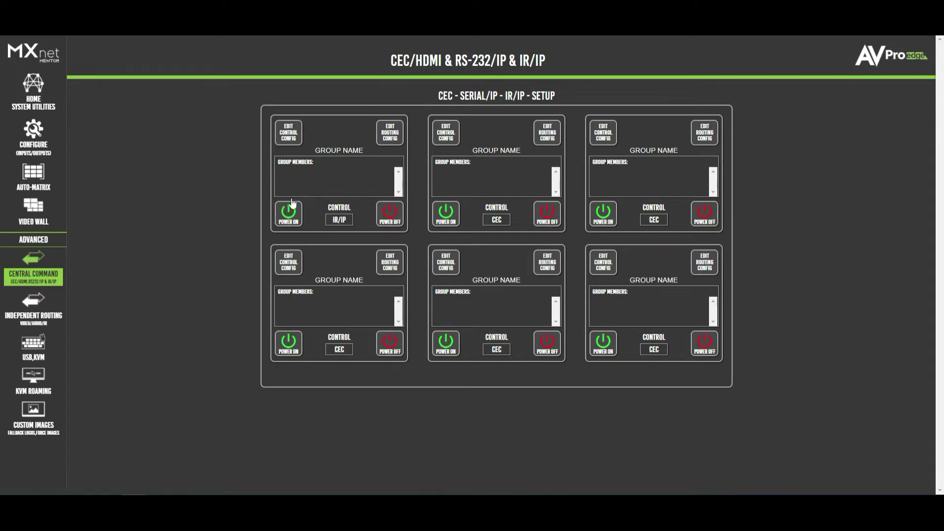
Preview RS232/IP for the first control group, keep it on IR/IP, and save.
left_click(289, 131)
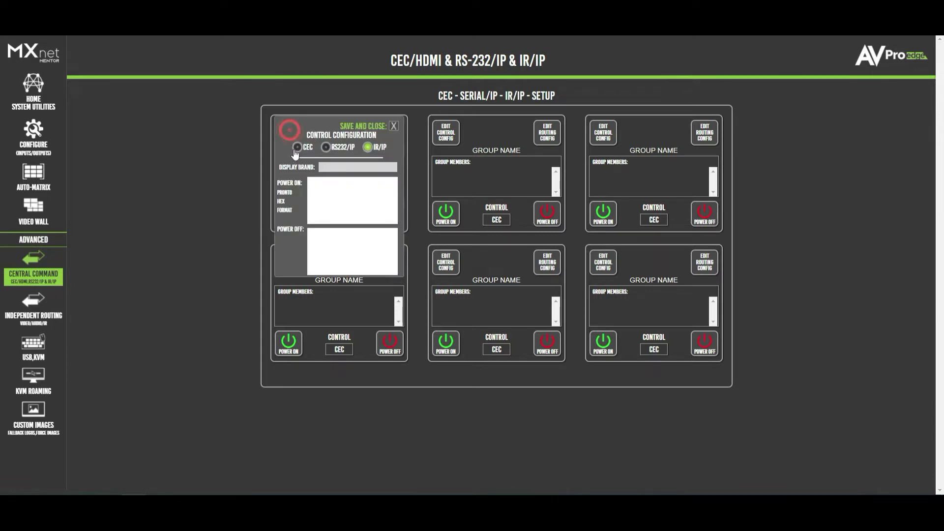
left_click(297, 147)
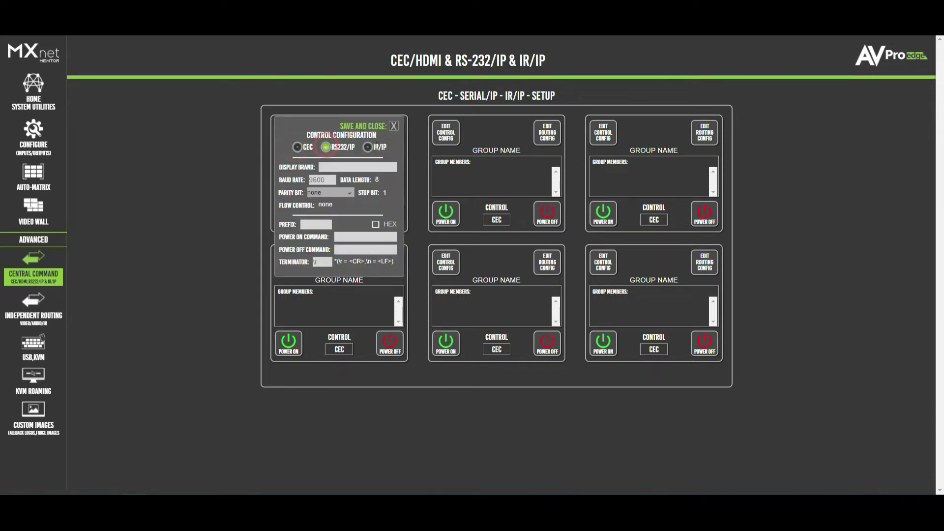
left_click(368, 147)
left_click(211, 169)
left_click(394, 126)
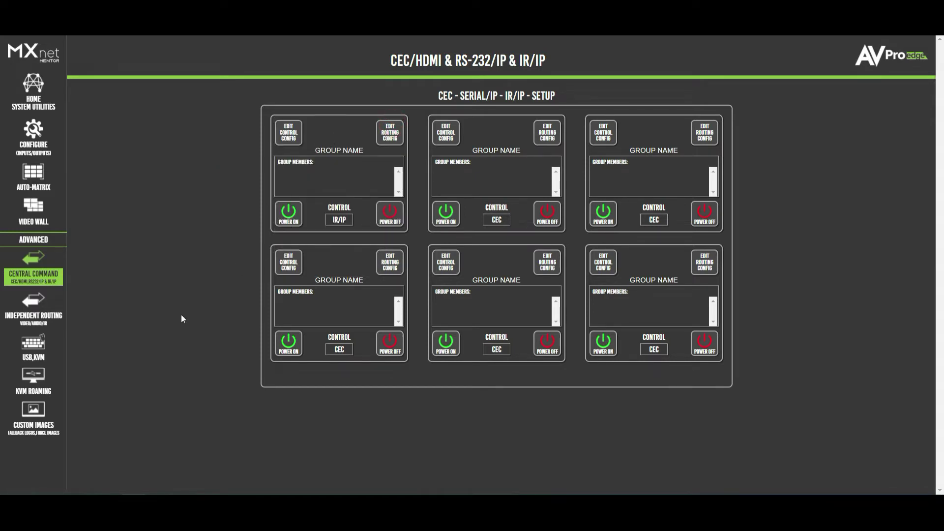
left_click(34, 305)
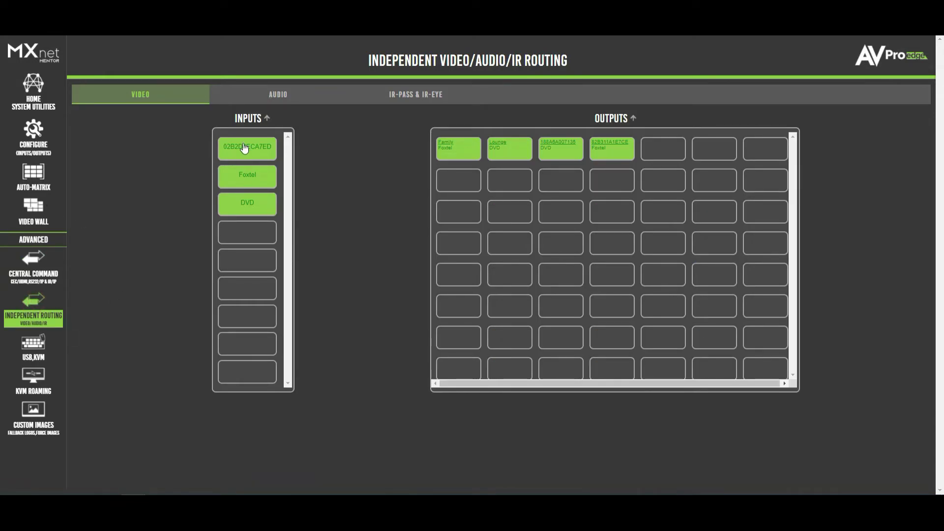
Route Foxtel video and audio to the Lounge output and select Foxtel for IR.
left_click(246, 180)
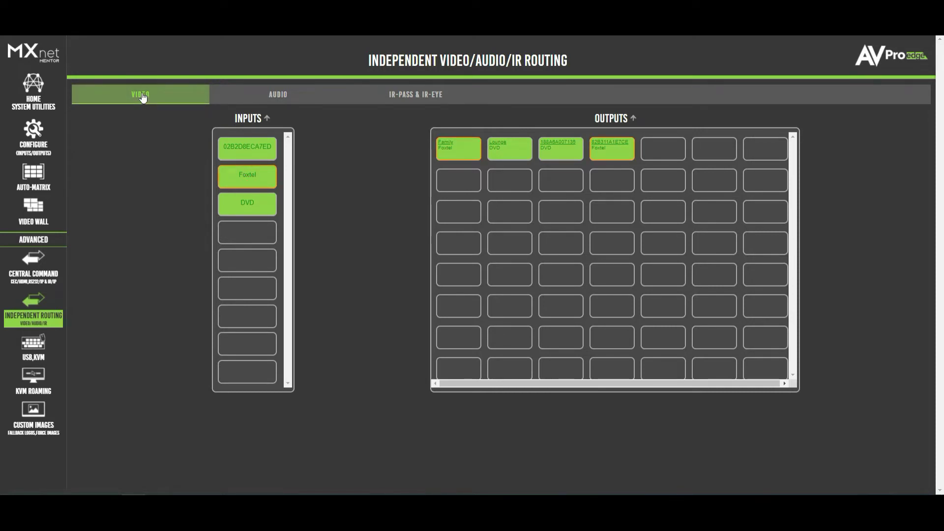
left_click(511, 148)
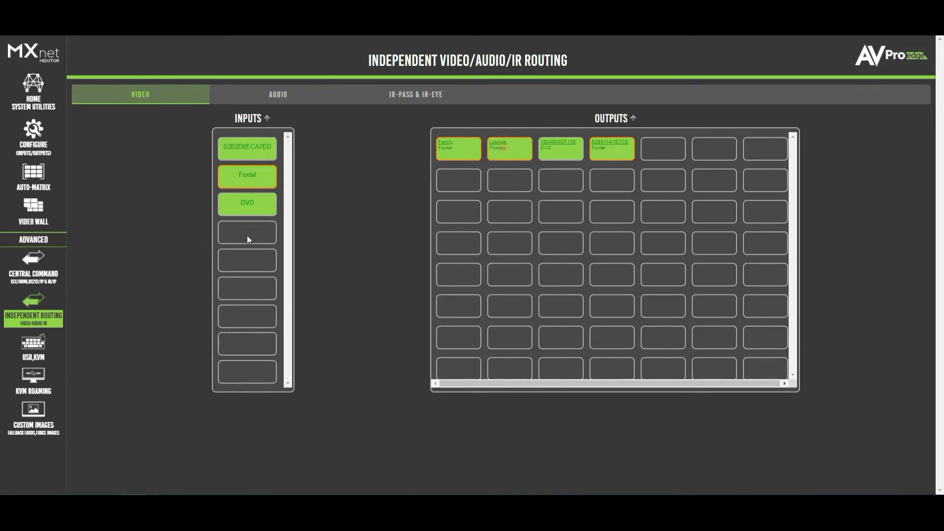
left_click(273, 97)
left_click(245, 177)
left_click(498, 147)
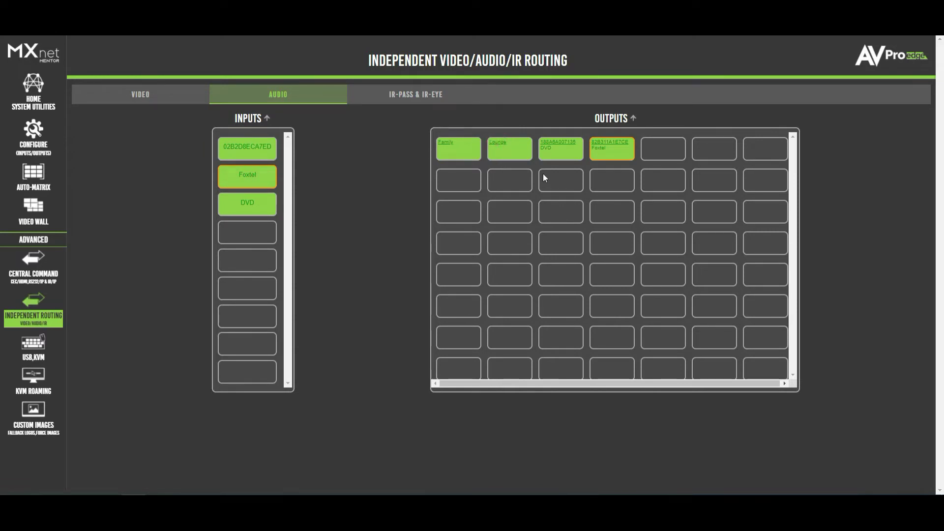
left_click(512, 150)
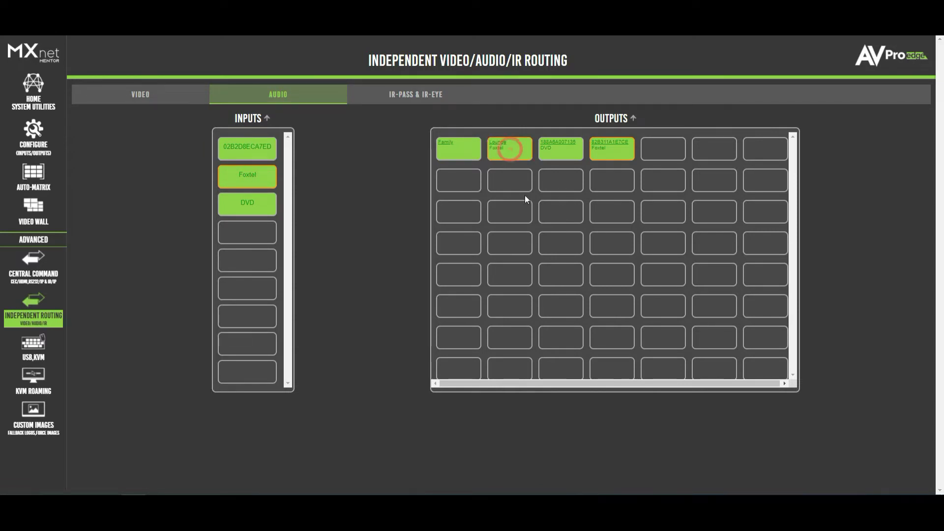
left_click(407, 96)
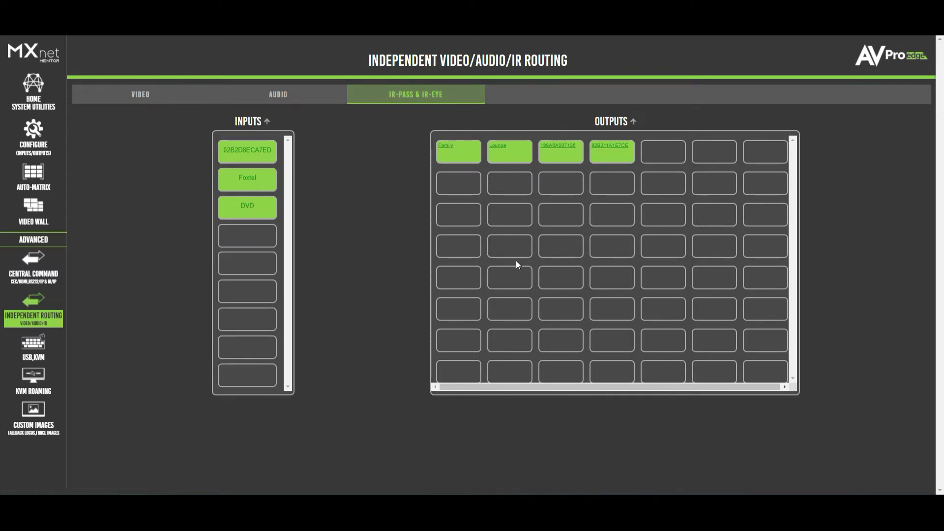
left_click(244, 180)
Open USB-KVM Routing, showing Foxtel as host routed to the Lounge input.
left_click(33, 347)
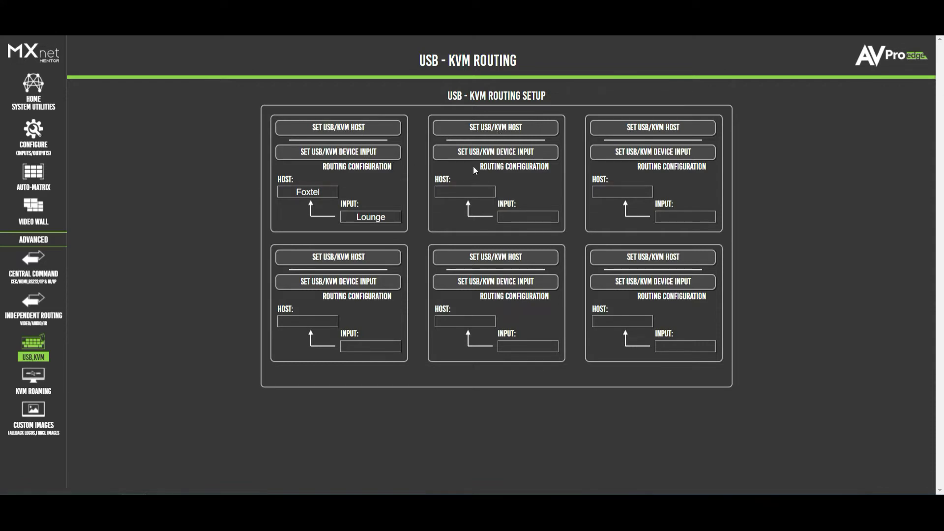
Look over KVM Roaming with Add KVM Roaming Group expanded, then go to Custom Images.
left_click(34, 377)
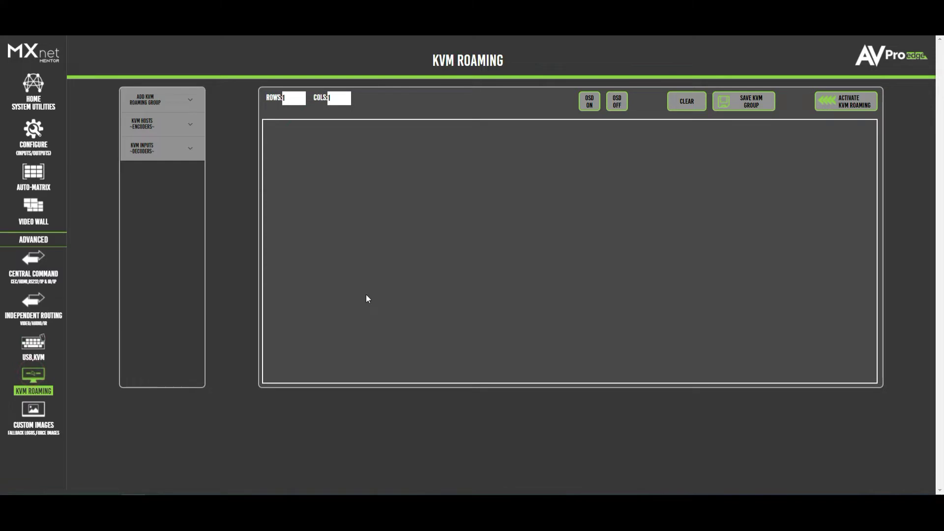
left_click(154, 101)
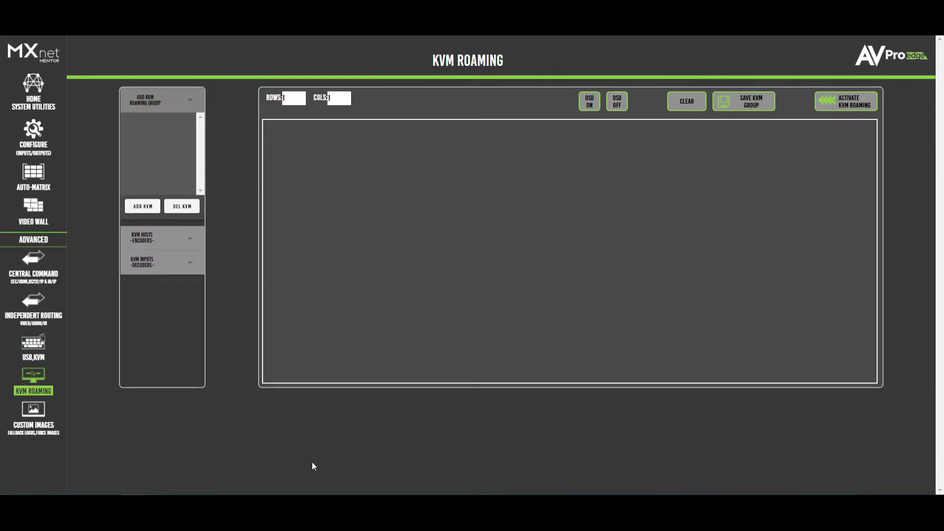
left_click(33, 412)
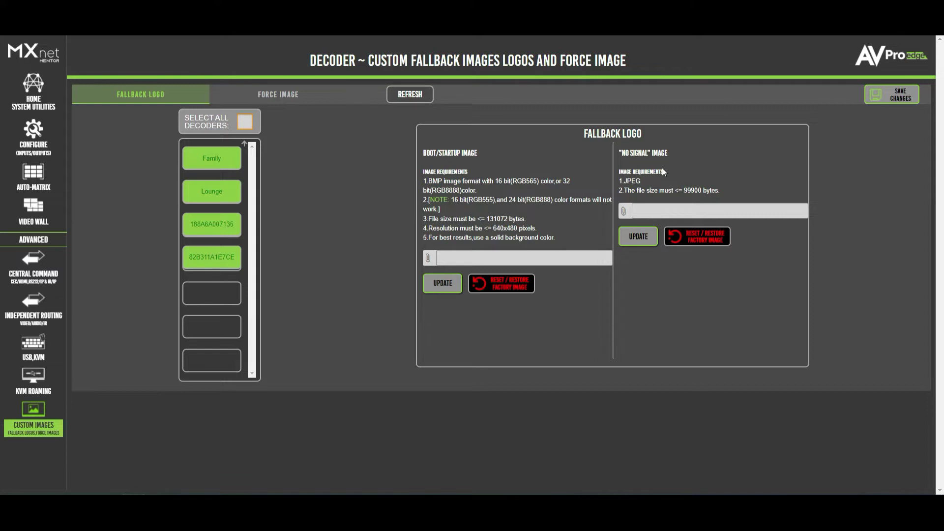
View the Force Image settings, then return to Home – System Utilities.
left_click(274, 95)
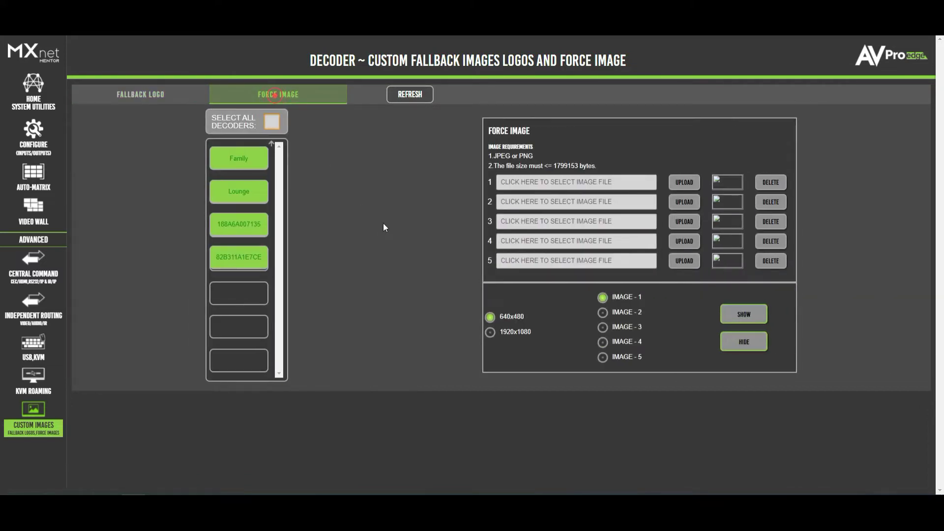
left_click(37, 95)
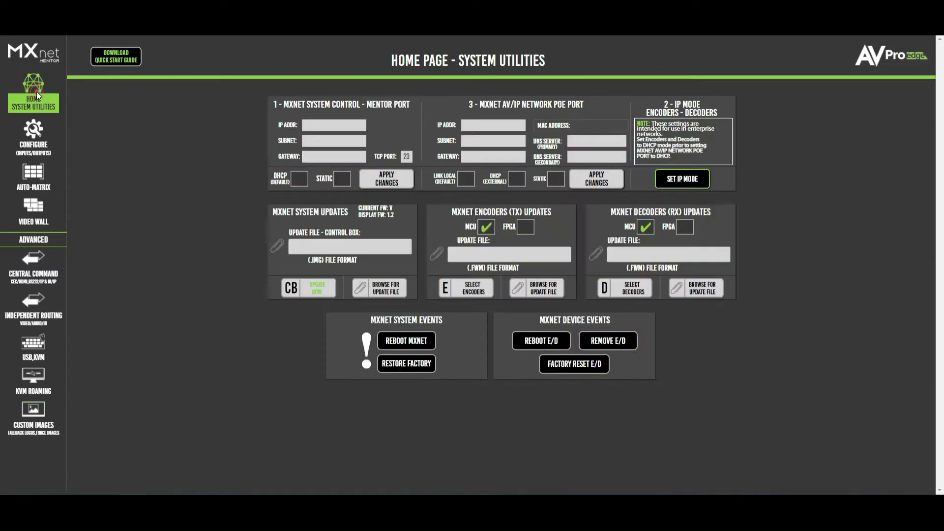